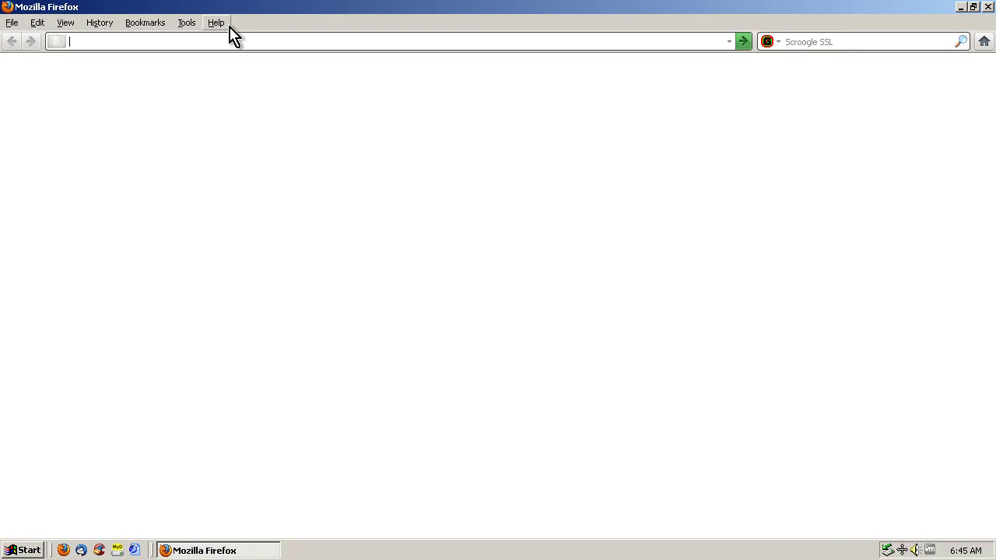
With Firefox started, open its Help menu to look for version information
{"action": "left_click", "coordinate": [219, 23]}
Confirm in About Firefox that it is version 5.0, then load mail.yahoo.com
{"action": "left_click", "coordinate": [227, 122]}
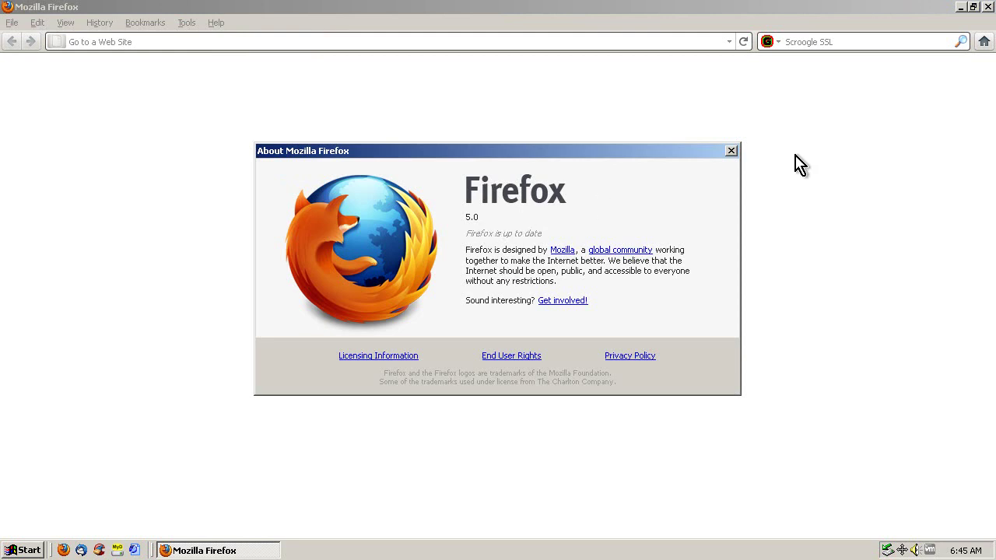
{"action": "left_click", "coordinate": [731, 150]}
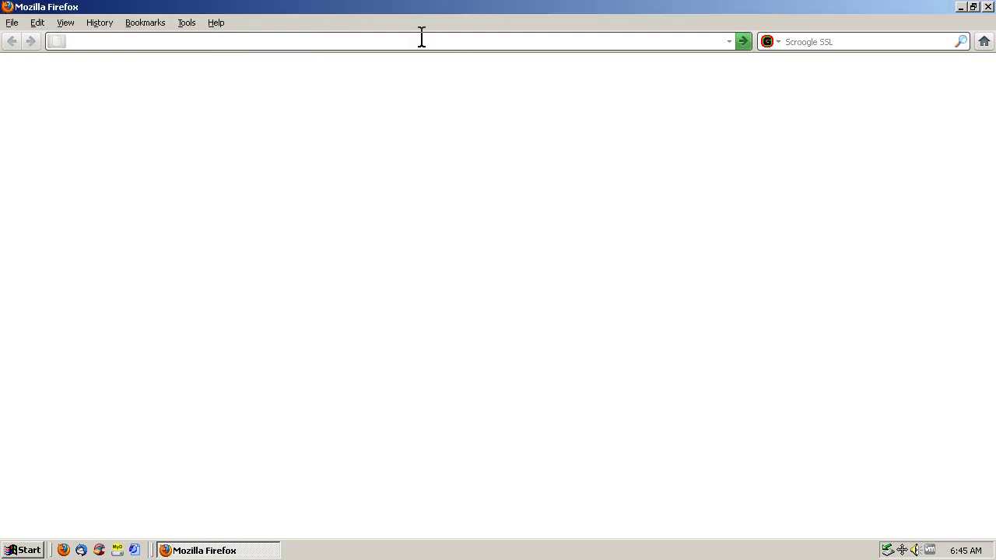
{"action": "type", "text": "mail.yahoo.com"}
{"action": "key", "text": "Return"}
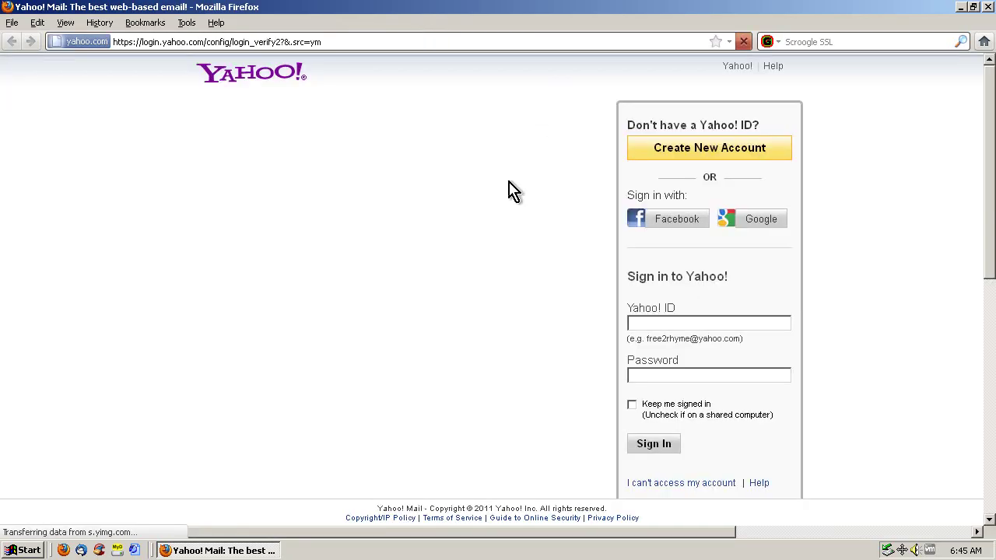
Sign in to Yahoo! Mail with the account's Yahoo ID
{"action": "left_click", "coordinate": [640, 324]}
{"action": "key", "text": "Tab"}
{"action": "key", "text": "Return"}
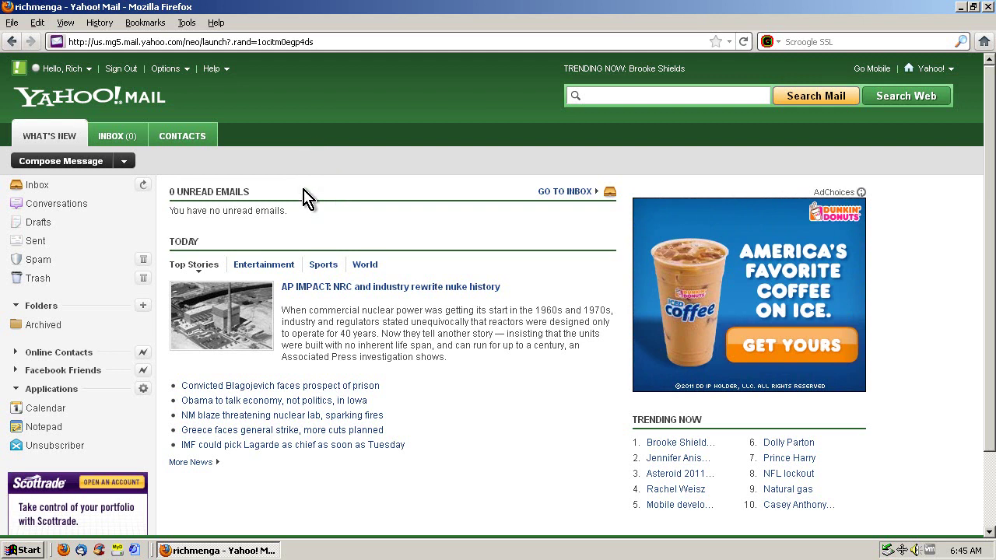
Glance at the Options dropdown without choosing anything, then sign out of Yahoo! Mail and close Firefox
{"action": "left_click", "coordinate": [174, 69]}
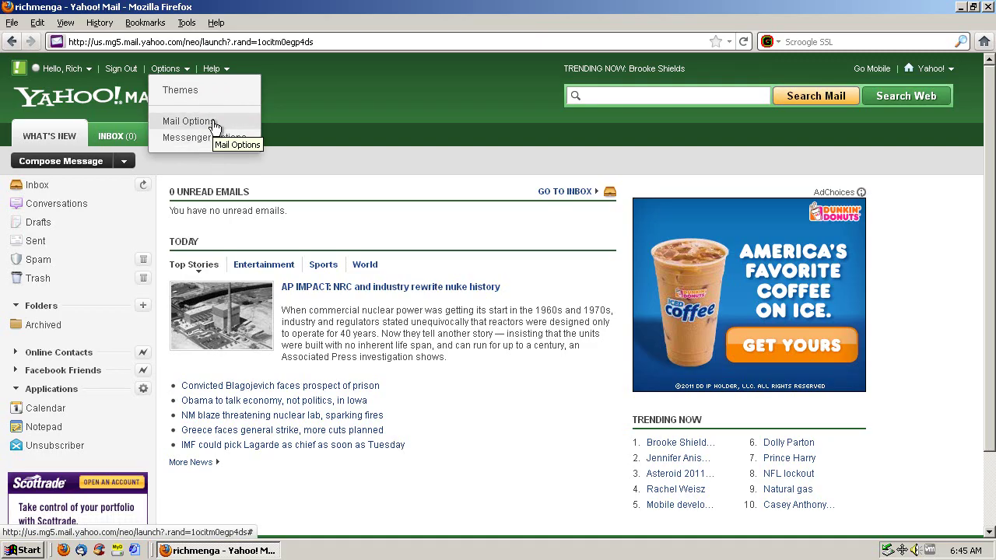
{"action": "left_click", "coordinate": [310, 139]}
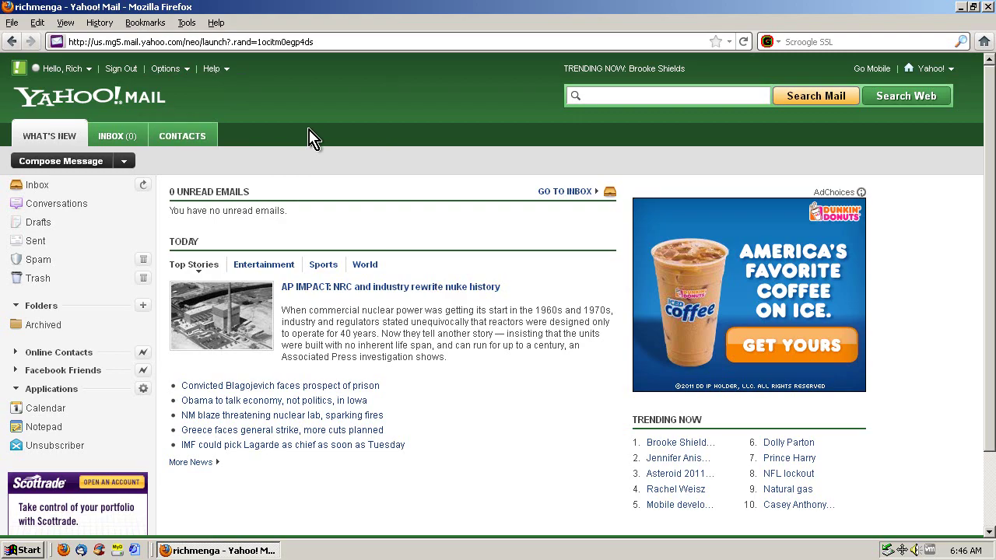
{"action": "left_click", "coordinate": [118, 68]}
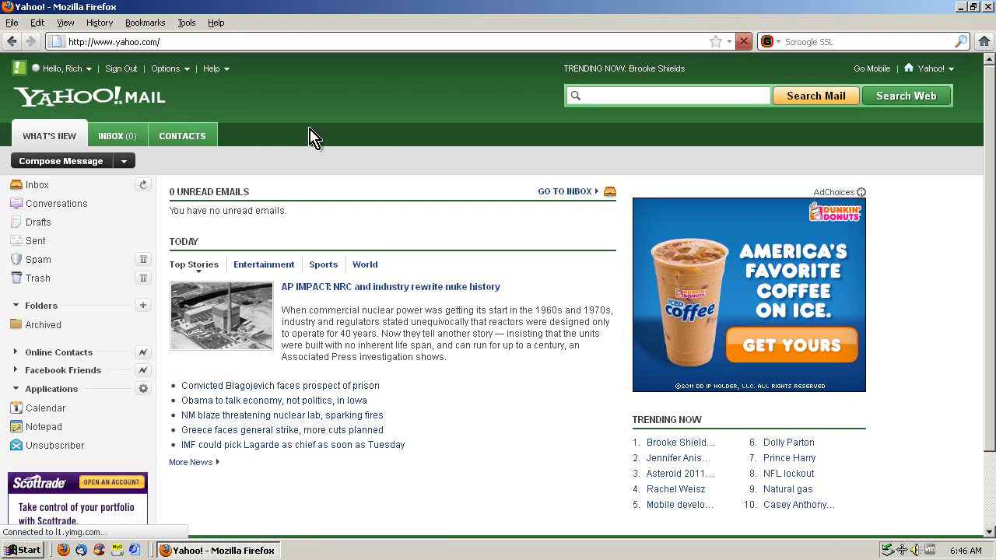
{"action": "left_click", "coordinate": [988, 7]}
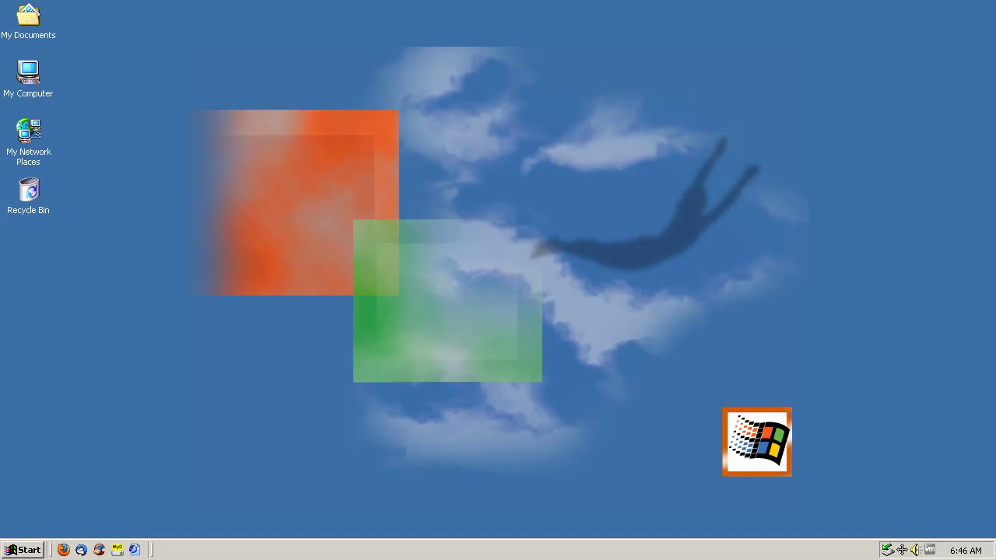
Launch Internet Explorer from the Start menu and check its version in Help > About
{"action": "left_click", "coordinate": [31, 551]}
{"action": "mouse_move", "coordinate": [75, 377]}
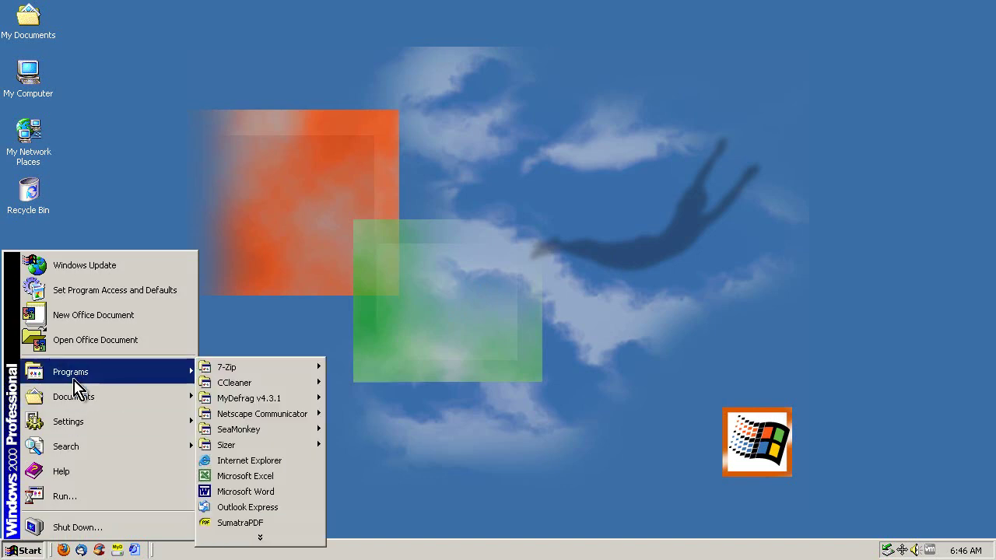
{"action": "left_click", "coordinate": [263, 459]}
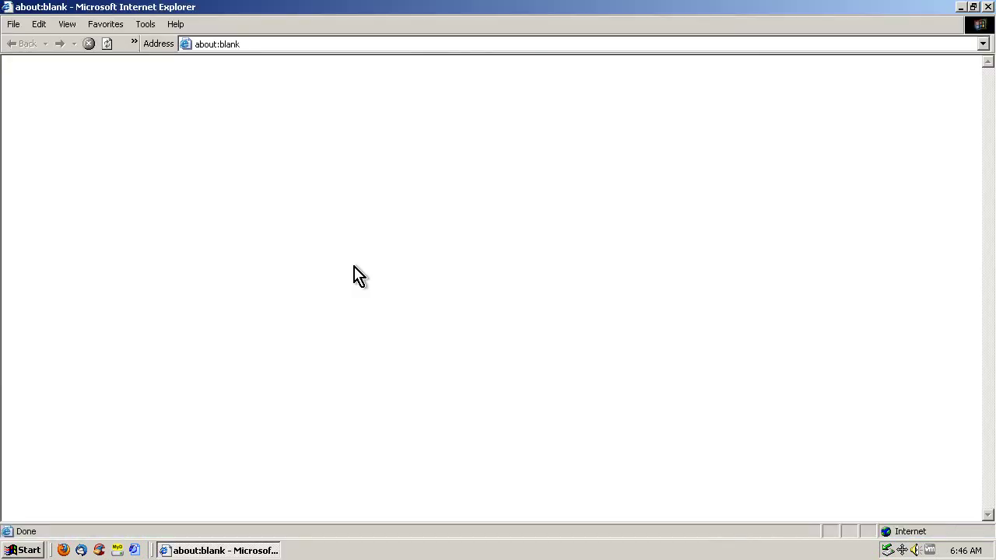
{"action": "left_click", "coordinate": [175, 24]}
{"action": "left_click", "coordinate": [197, 113]}
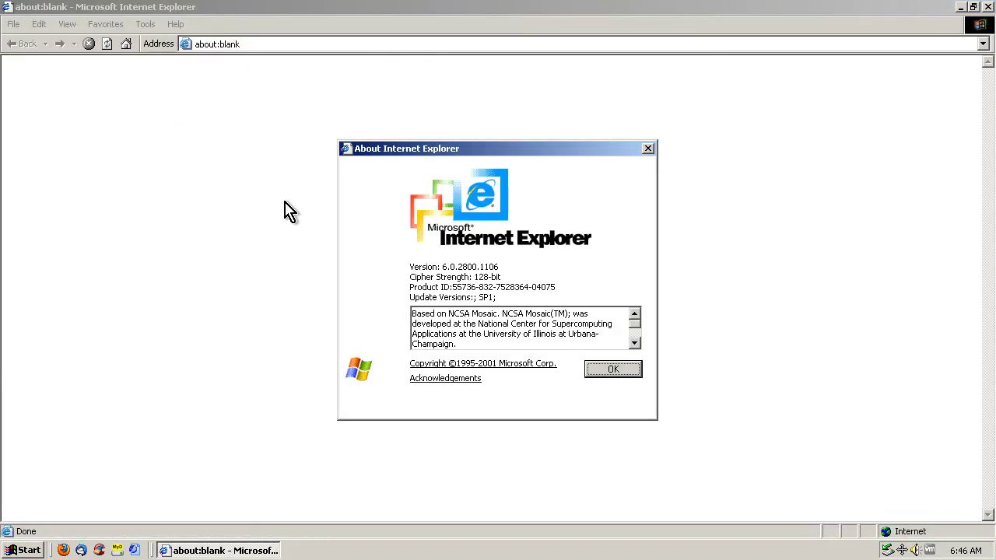
{"action": "left_click", "coordinate": [613, 369]}
Go to mail.yahoo.com and accept the Security Alert certificate prompt
{"action": "left_click", "coordinate": [265, 45]}
{"action": "type", "text": "mail."}
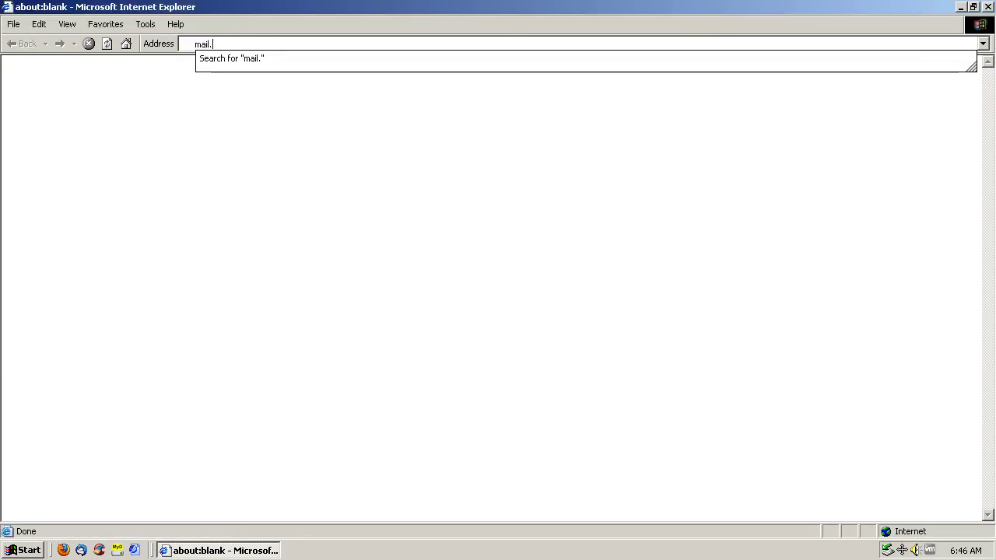
{"action": "type", "text": "yahoo.com"}
{"action": "key", "text": "Return"}
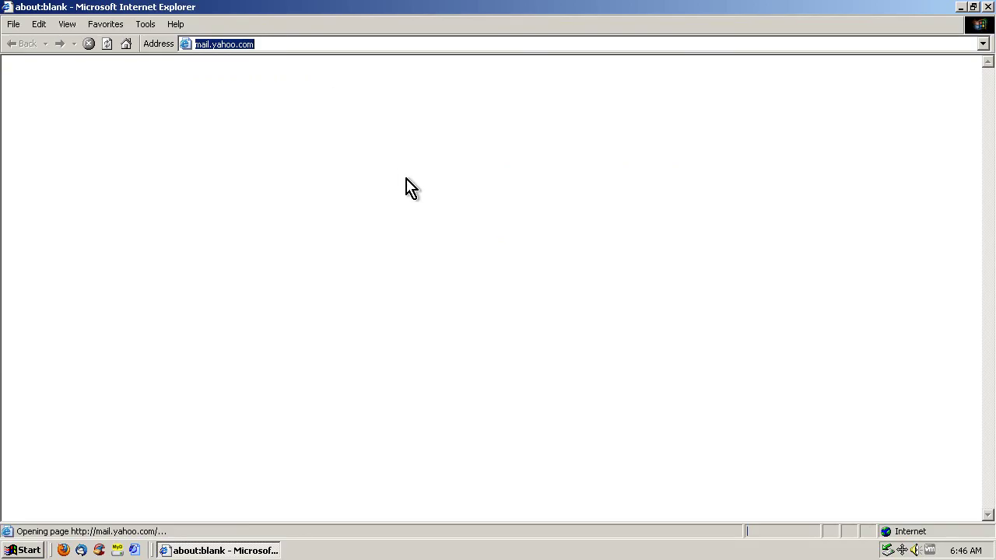
{"action": "left_click", "coordinate": [425, 367]}
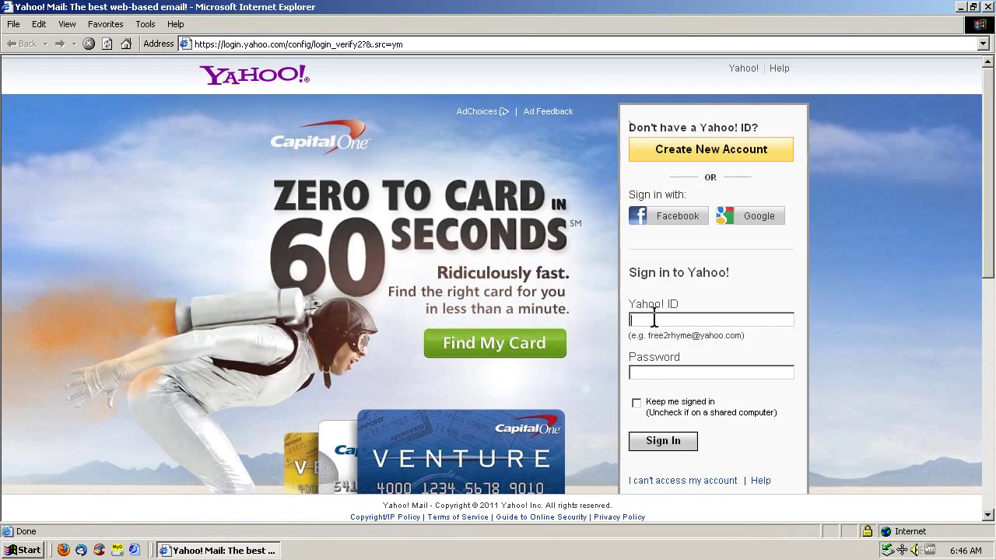
Sign in to Yahoo! Mail with the account's Yahoo ID and password
{"action": "left_click", "coordinate": [653, 319]}
{"action": "key", "text": "Tab"}
{"action": "type", "text": "*"}
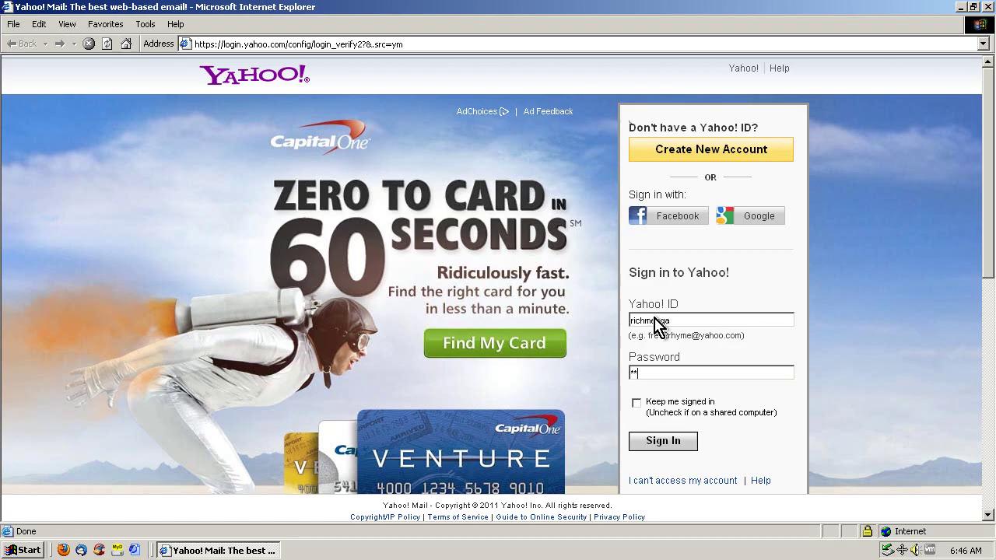
{"action": "type", "text": "*******"}
{"action": "key", "text": "Return"}
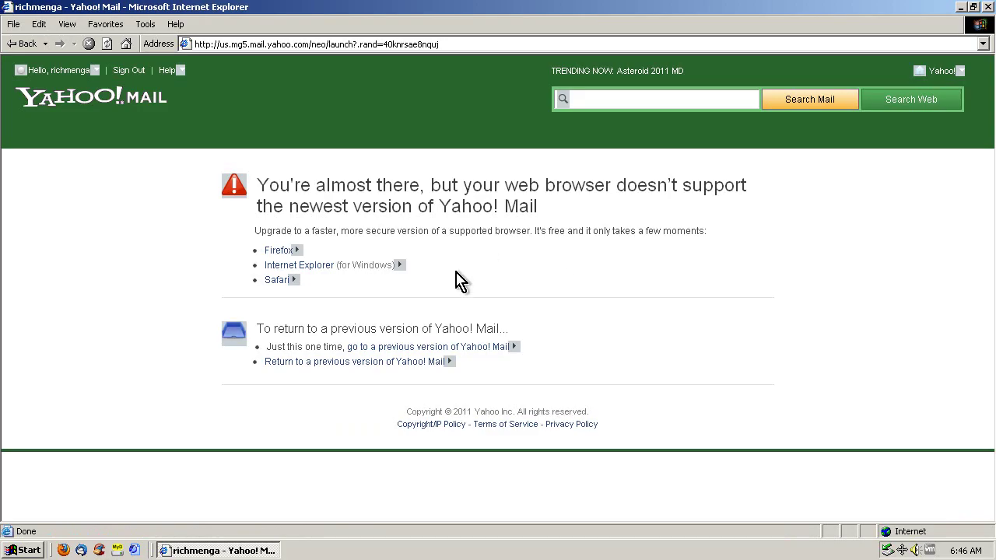
Switch back to Yahoo! Mail Classic, then sign out and close Internet Explorer
{"action": "left_click", "coordinate": [373, 362]}
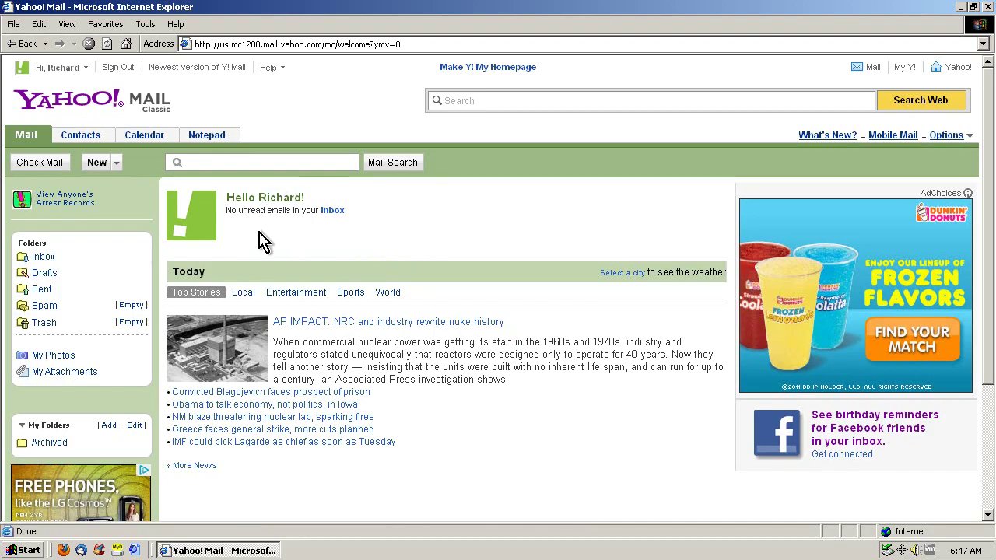
{"action": "left_click", "coordinate": [117, 67]}
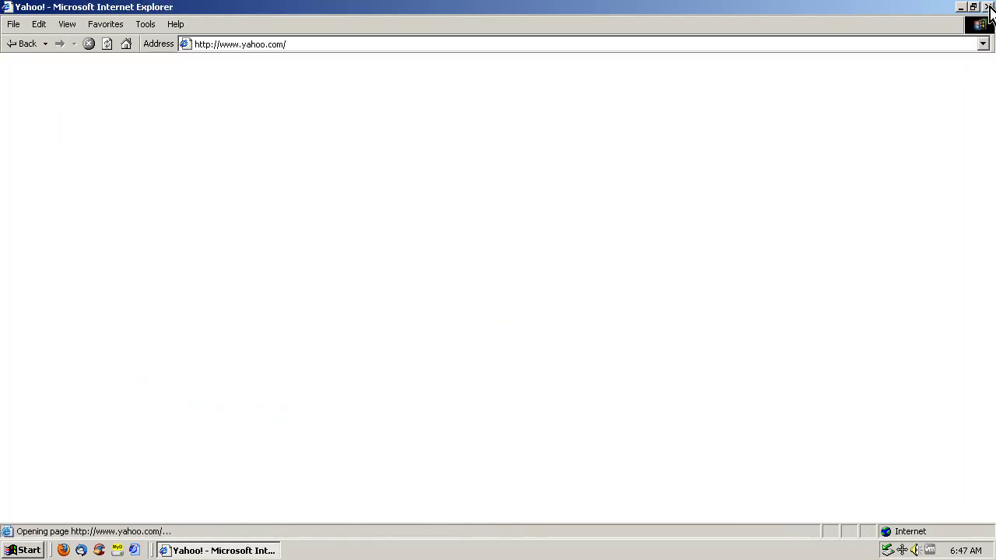
{"action": "left_click", "coordinate": [988, 7]}
Relaunch Firefox, load the Yahoo Mail sign-in page, and sign in with the Yahoo ID and password
{"action": "left_click", "coordinate": [63, 550]}
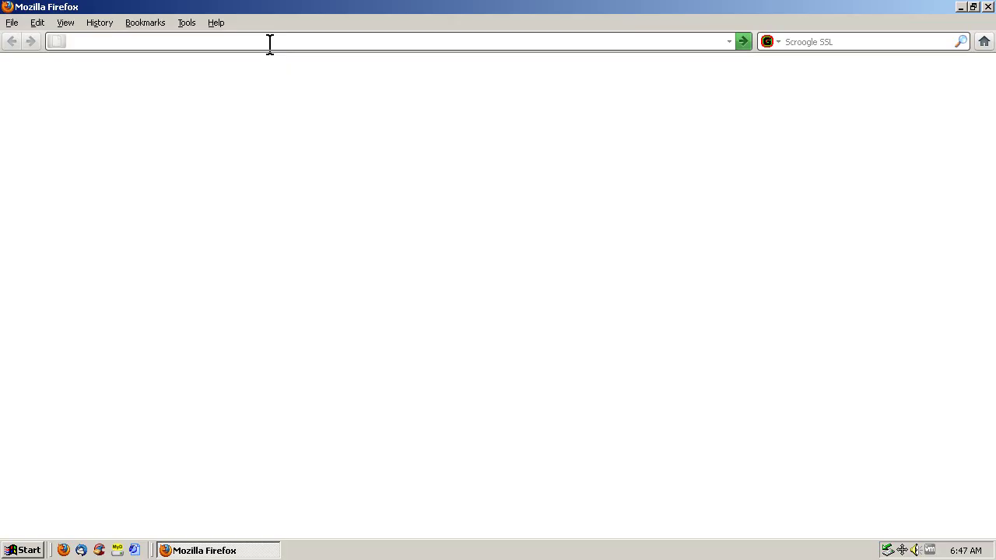
{"action": "type", "text": ".yahoo.com"}
{"action": "key", "text": "Return"}
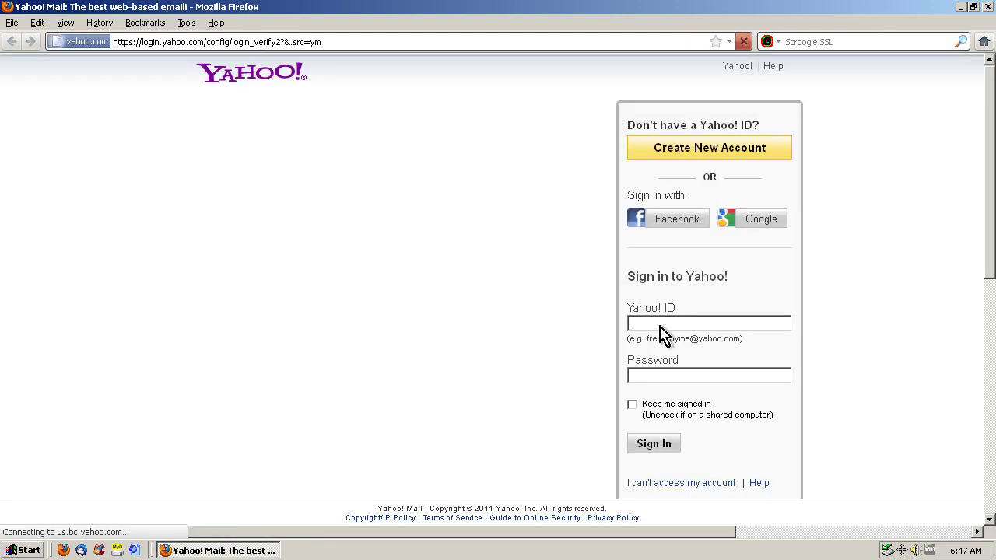
{"action": "key", "text": "Tab"}
{"action": "type", "text": "*"}
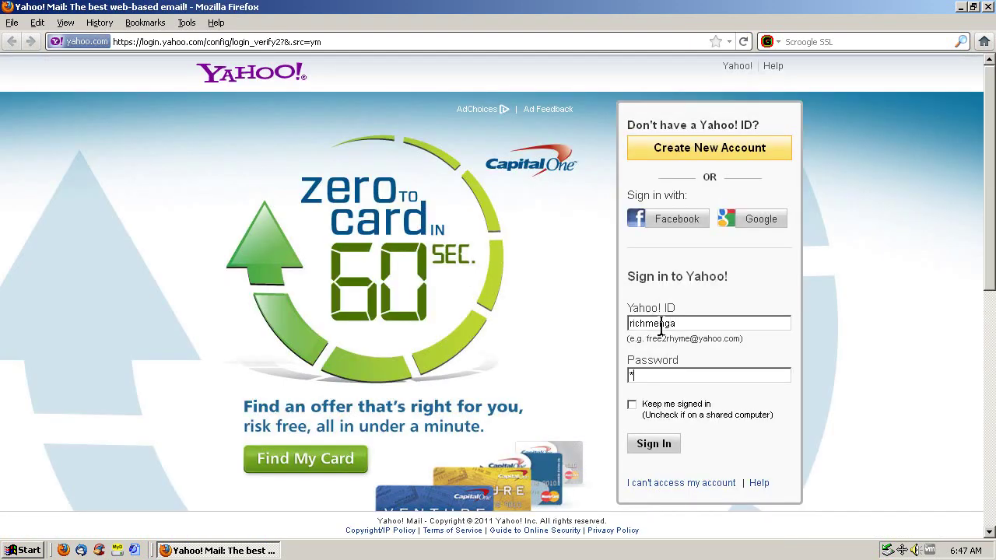
{"action": "key", "text": "Return"}
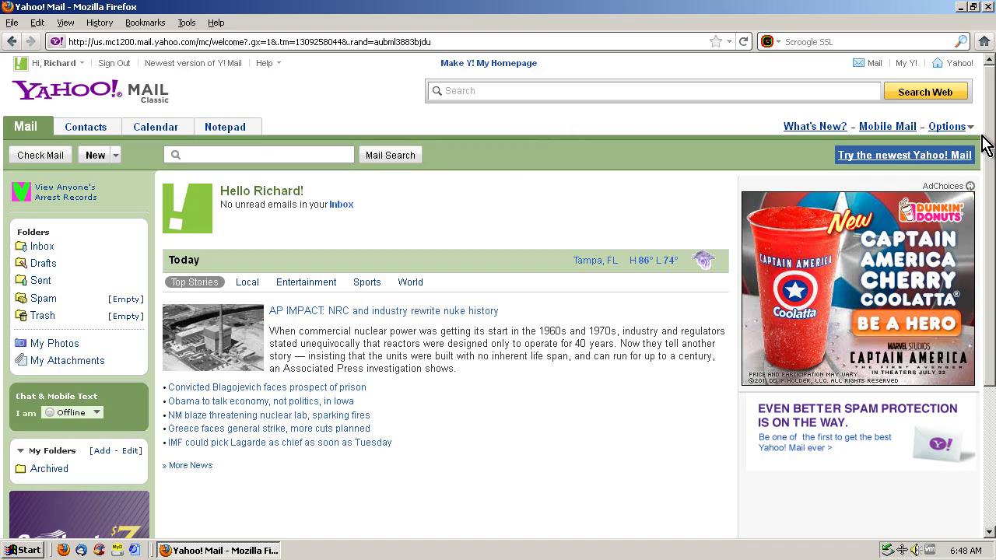
{"action": "left_click", "coordinate": [949, 129]}
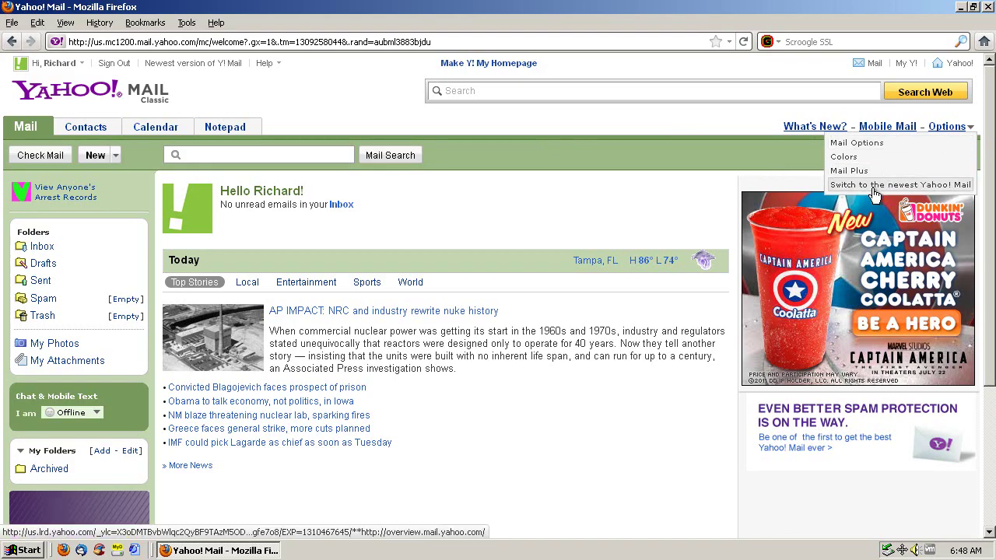
{"action": "left_click", "coordinate": [488, 166]}
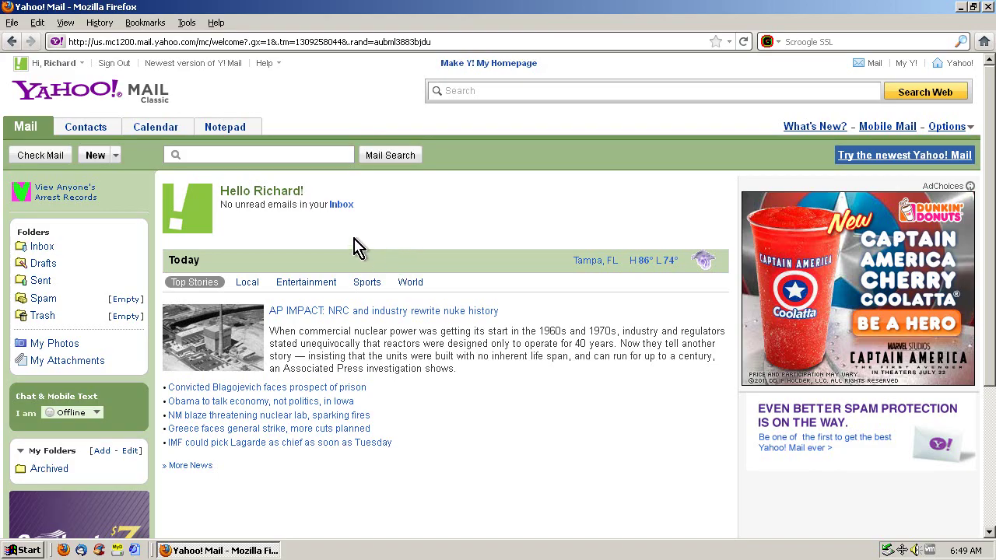
Open ftp://ftp.mozilla.org in a new tab
{"action": "left_click", "coordinate": [392, 42]}
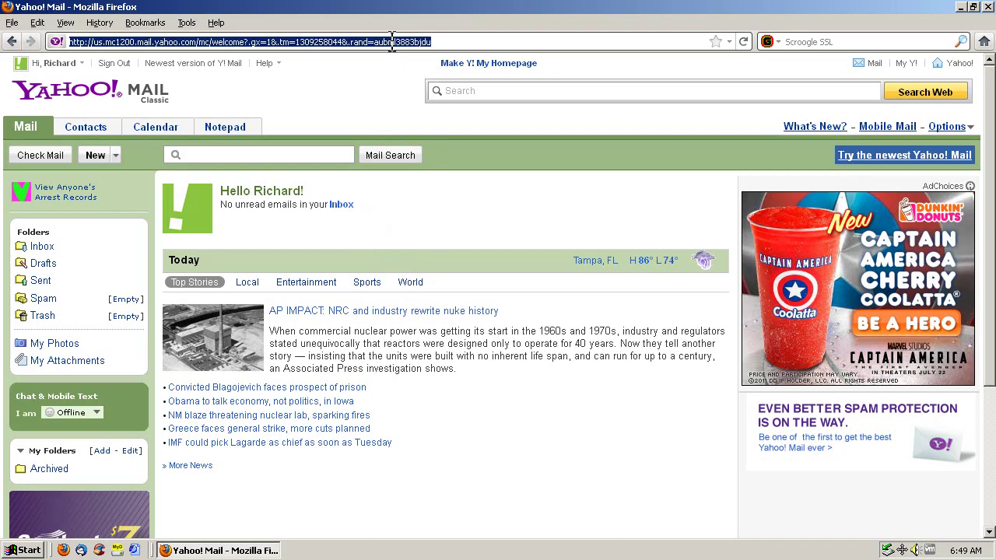
{"action": "key", "text": "ctrl+t"}
{"action": "type", "text": "ftp"}
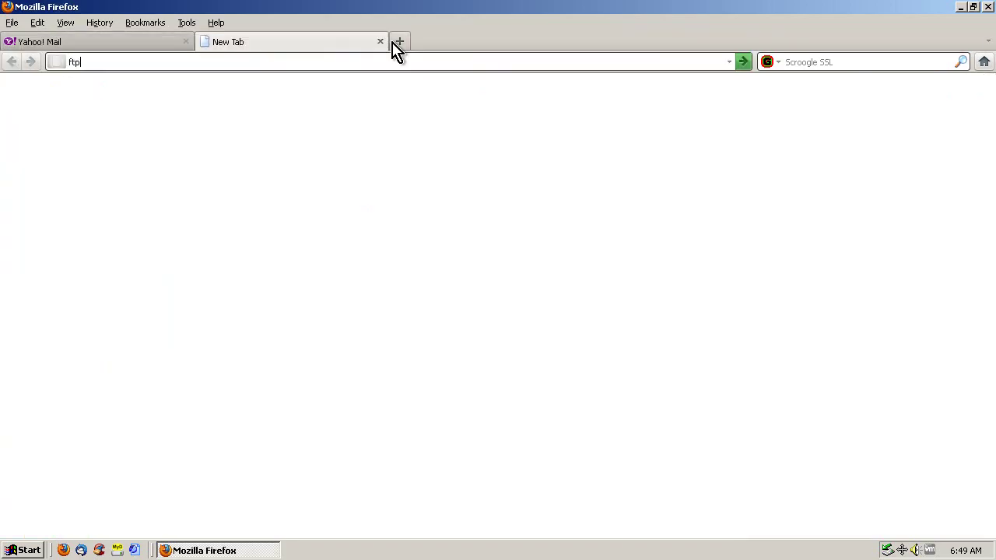
{"action": "type", "text": "://ftp.mozilla.org"}
{"action": "key", "text": "Return"}
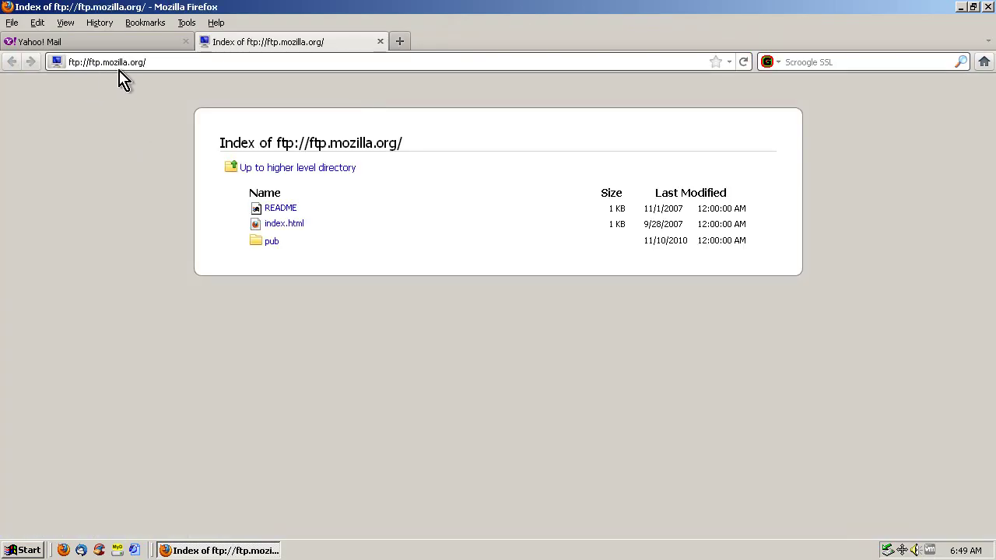
Browse down to pub/firefox/releases/latest-2.0/win32 to list the language folders
{"action": "left_click", "coordinate": [263, 242]}
{"action": "scroll", "coordinate": [189, 340], "scroll_direction": "down", "scroll_amount": 2}
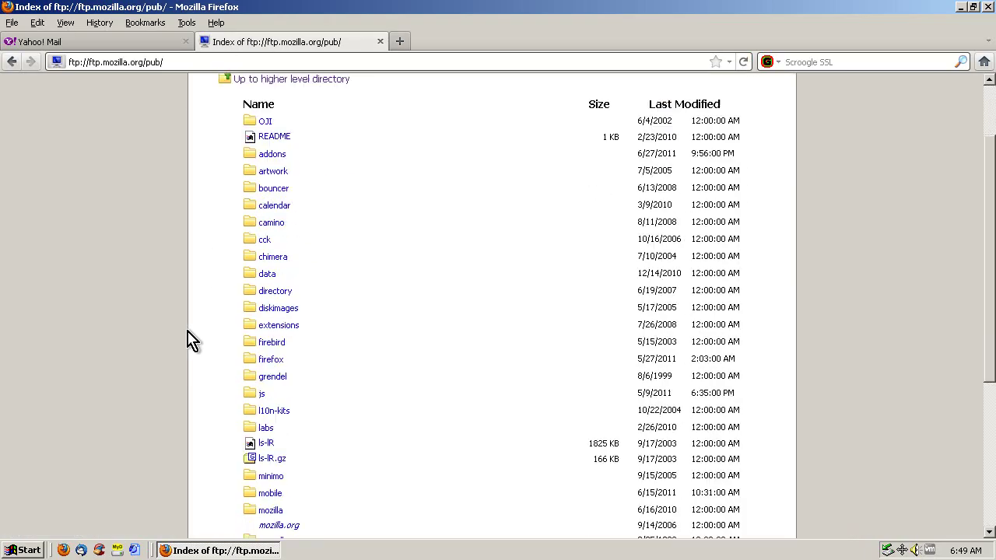
{"action": "left_click", "coordinate": [271, 359]}
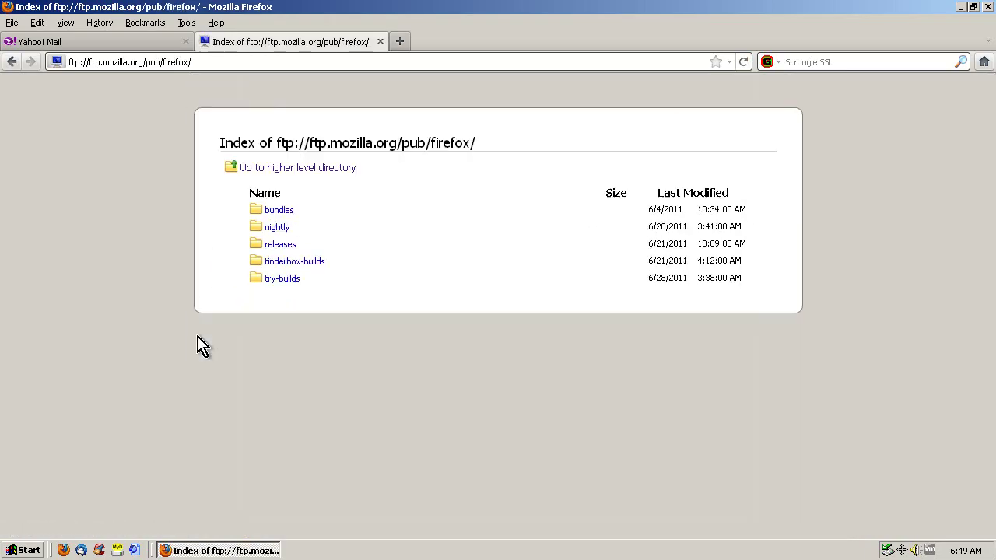
{"action": "left_click", "coordinate": [279, 244]}
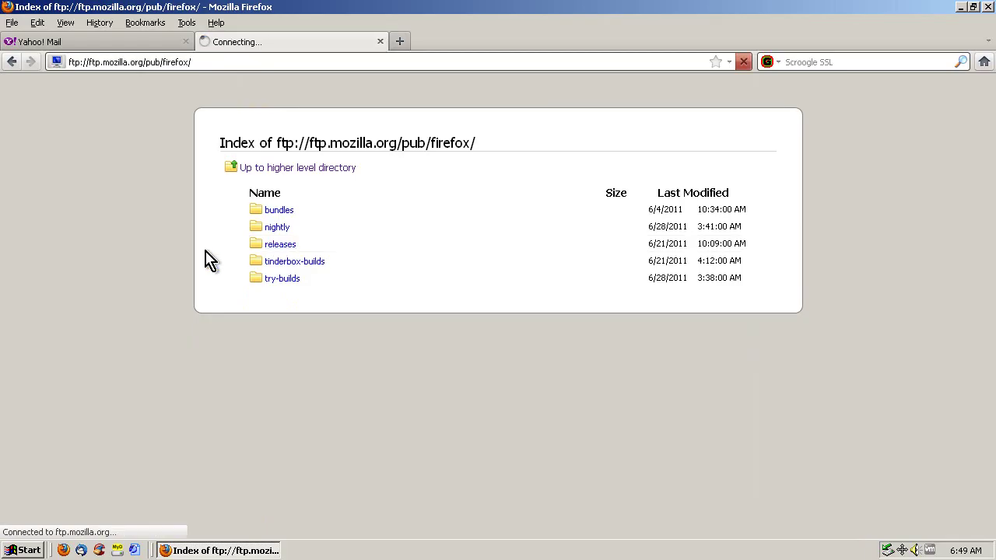
{"action": "scroll", "coordinate": [195, 311], "scroll_direction": "down", "scroll_amount": 20}
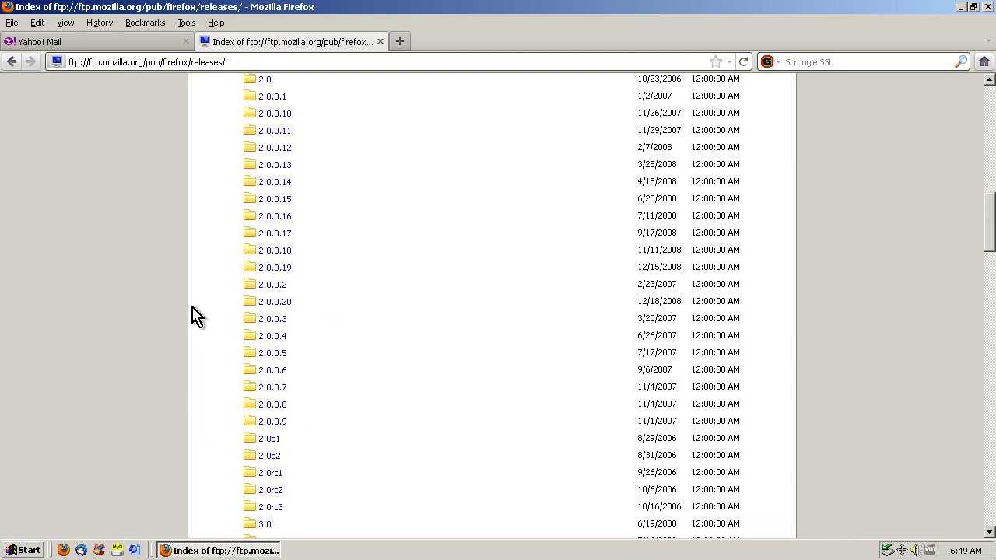
{"action": "scroll", "coordinate": [198, 313], "scroll_direction": "down", "scroll_amount": 20}
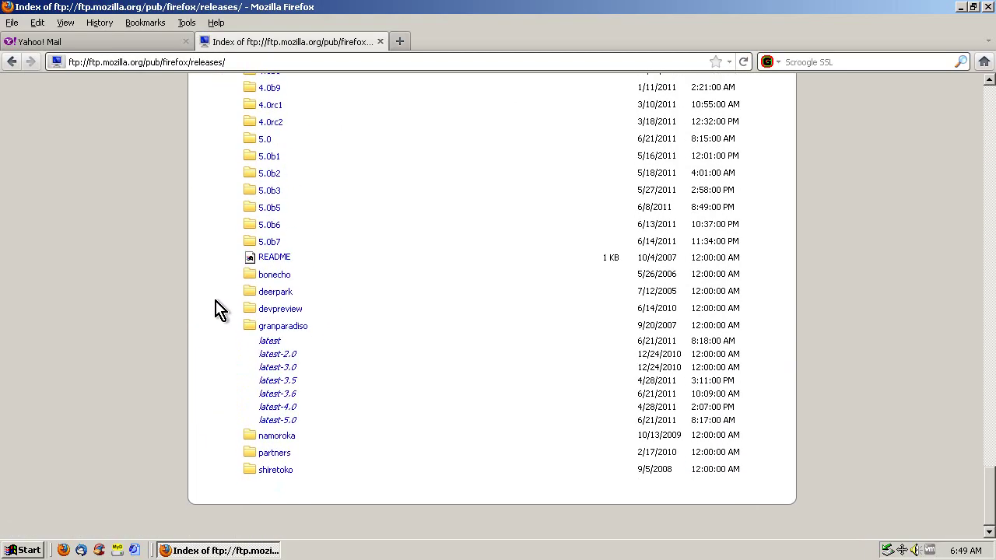
{"action": "left_click", "coordinate": [284, 355]}
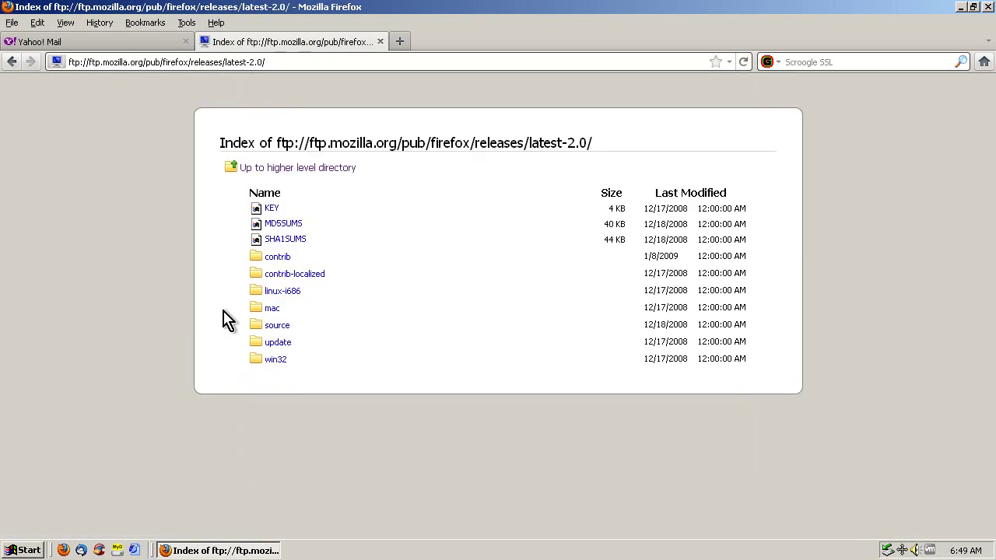
{"action": "left_click", "coordinate": [275, 360]}
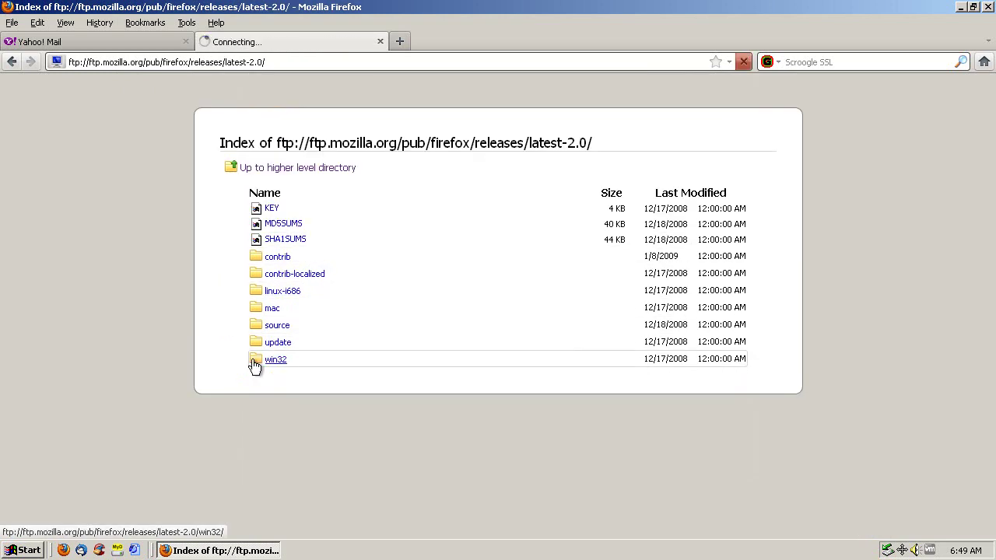
{"action": "scroll", "coordinate": [233, 362], "scroll_direction": "down", "scroll_amount": 2}
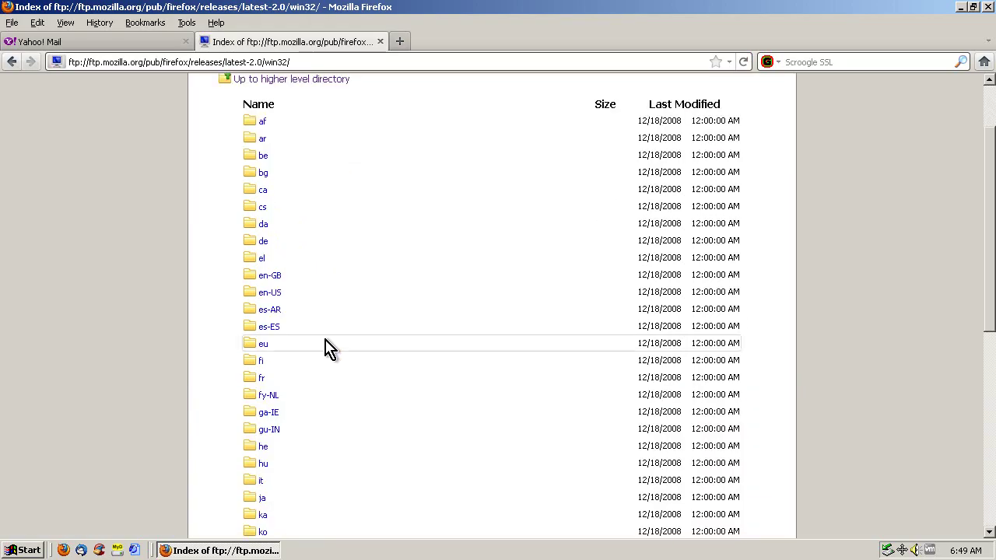
Open the en-US folder showing Firefox Setup 2.0.0.20.exe, then close the FTP tab
{"action": "left_click", "coordinate": [269, 299]}
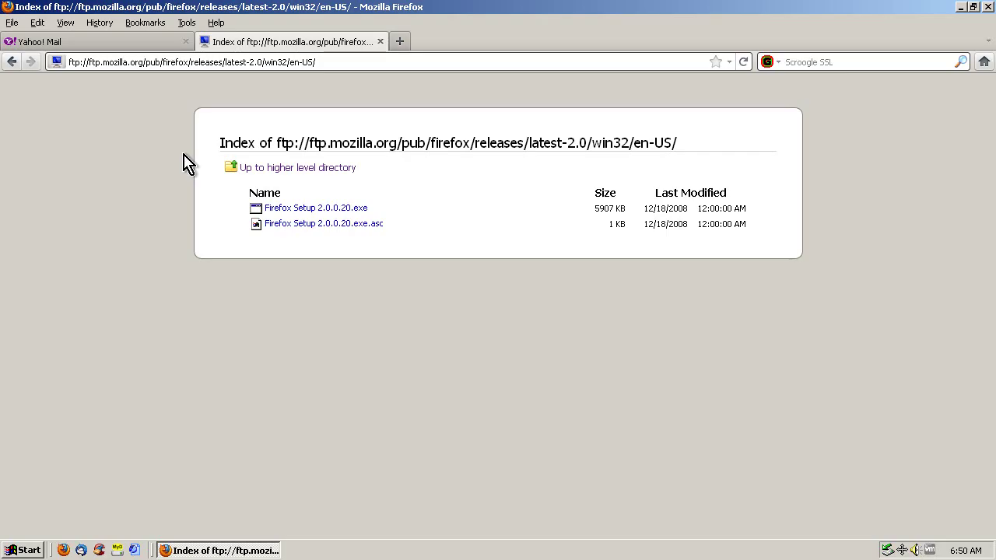
{"action": "left_click", "coordinate": [379, 41]}
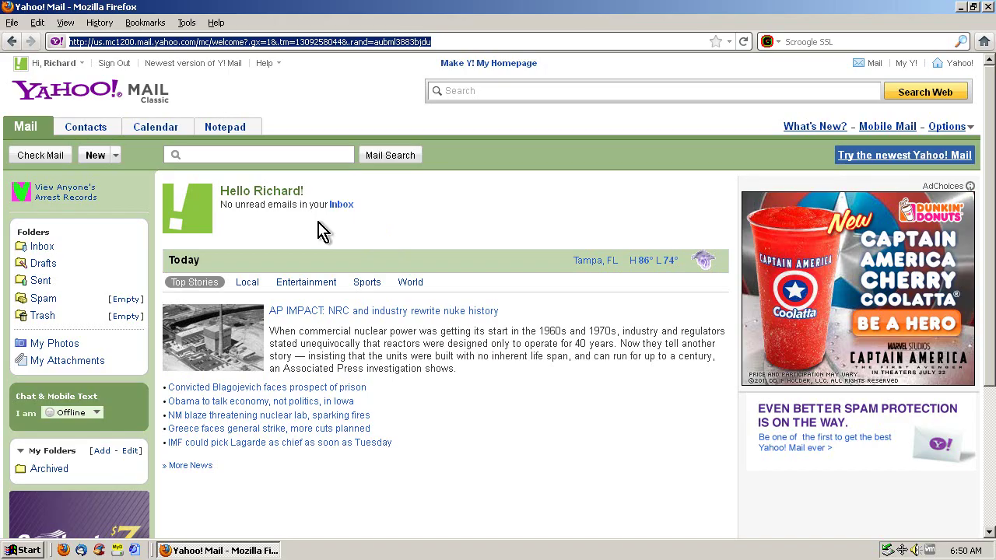
Go to the 'Newest version of Y! Mail' page and choose Upgrade Now
{"action": "left_click", "coordinate": [180, 65]}
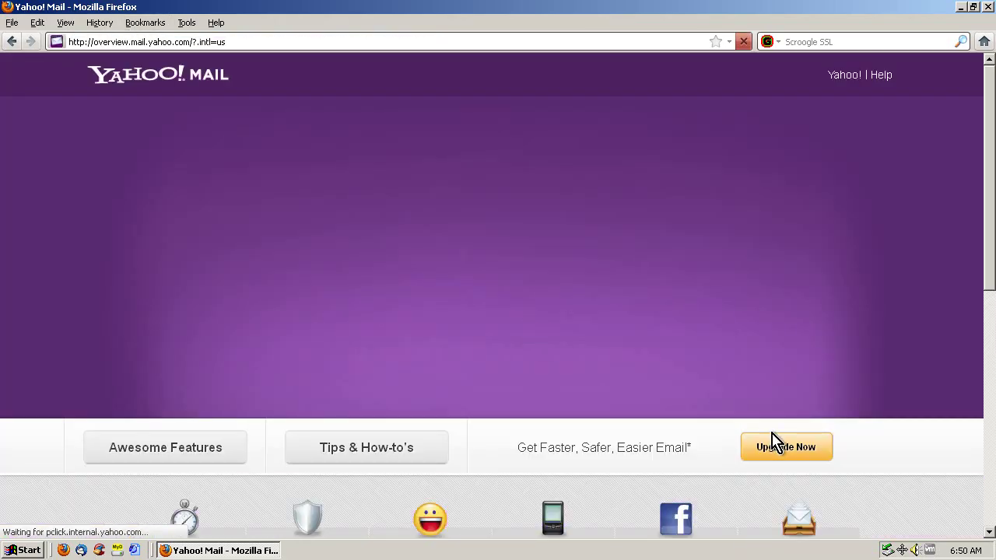
{"action": "left_click", "coordinate": [792, 447]}
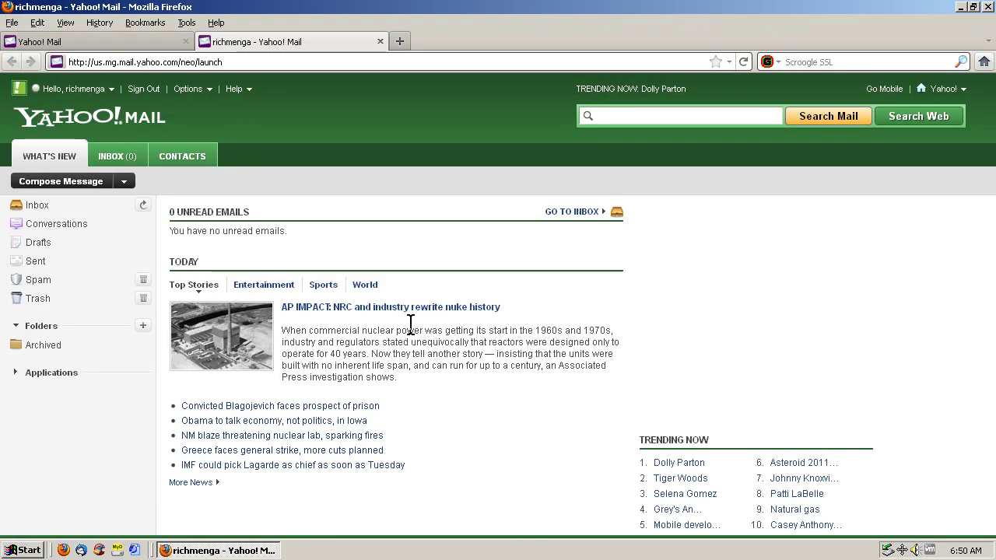